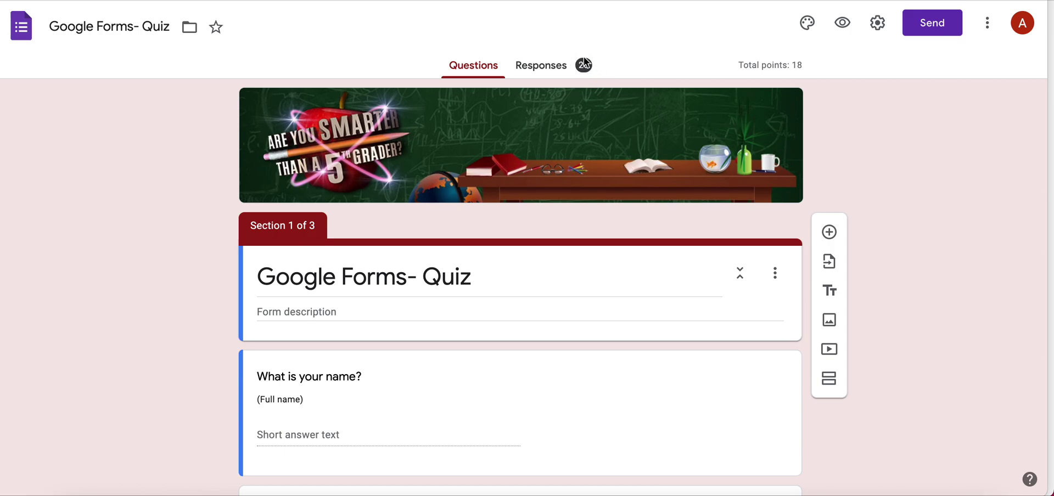
# Open the quiz Responses, try the Question and Individual views, then return to Summary insights (average 10.45/18)
pyautogui.click(560, 67)
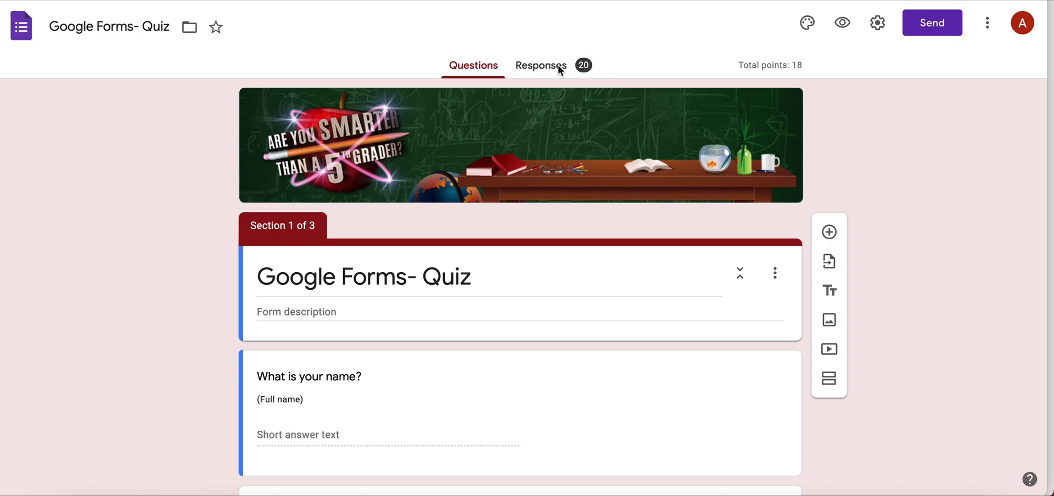
pyautogui.click(558, 64)
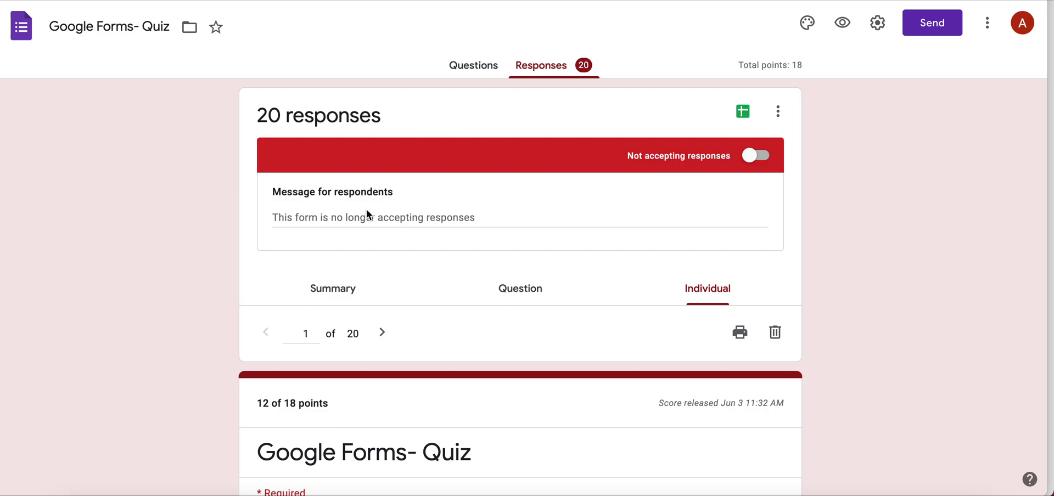
pyautogui.click(316, 291)
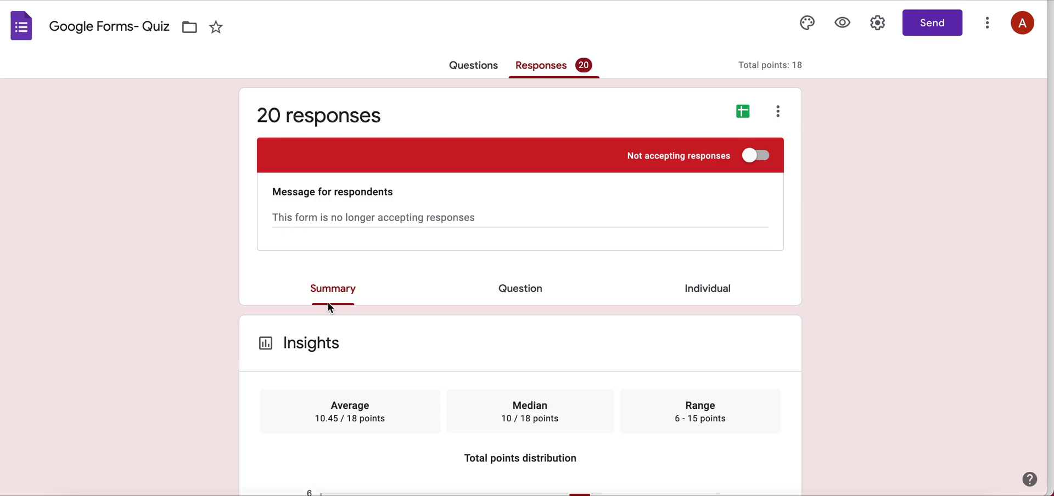
pyautogui.click(529, 300)
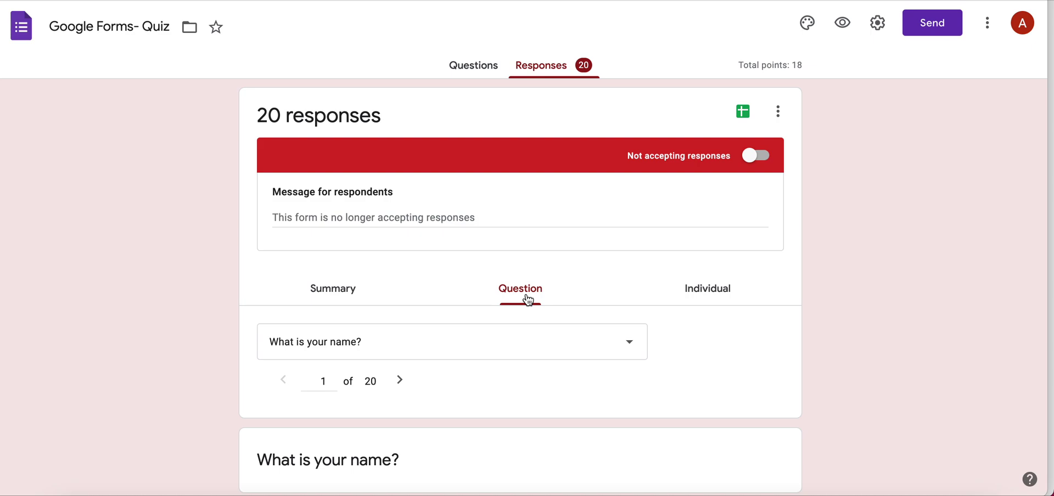
pyautogui.click(703, 291)
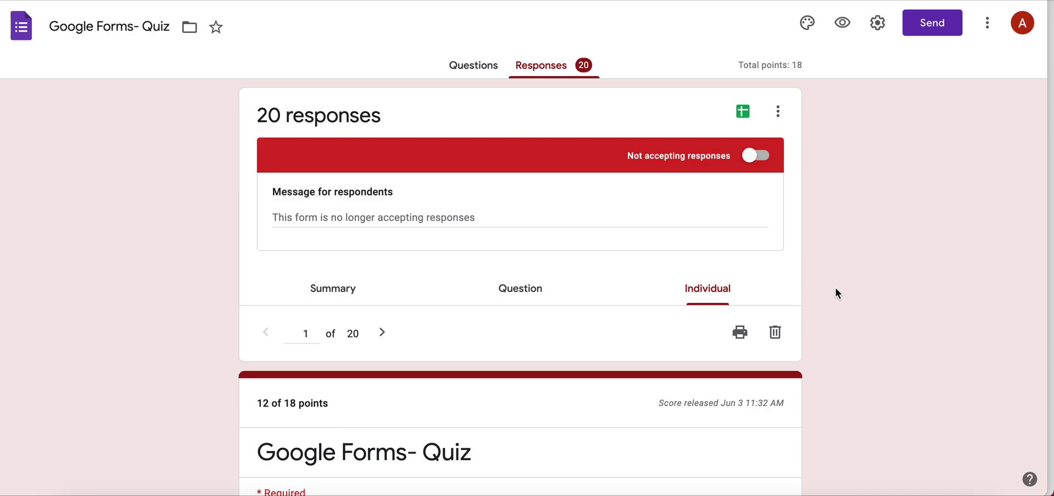
pyautogui.click(329, 290)
# Scroll down to the Frequently missed questions card listing seven questions, the yard-stick one at 0/20
pyautogui.scroll(-2, 215, 361)
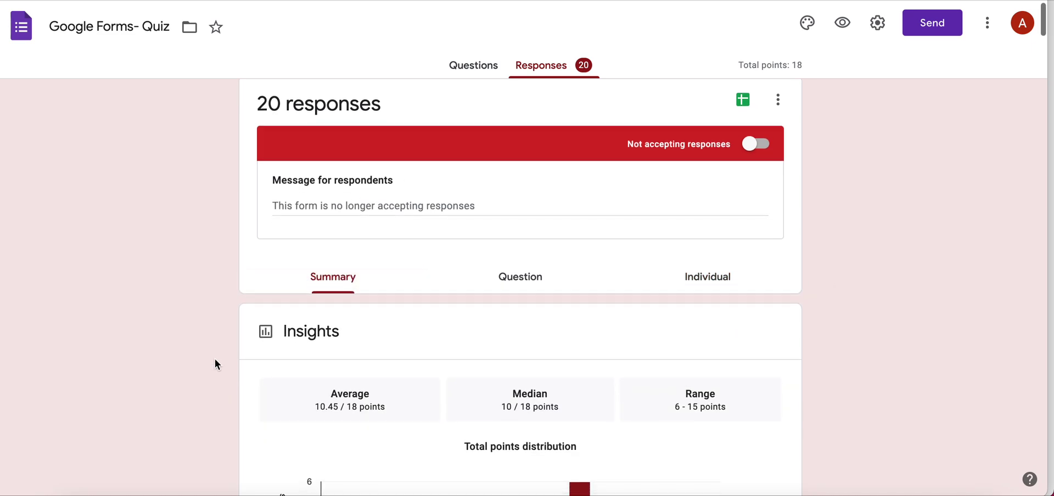
pyautogui.scroll(-2, 215, 361)
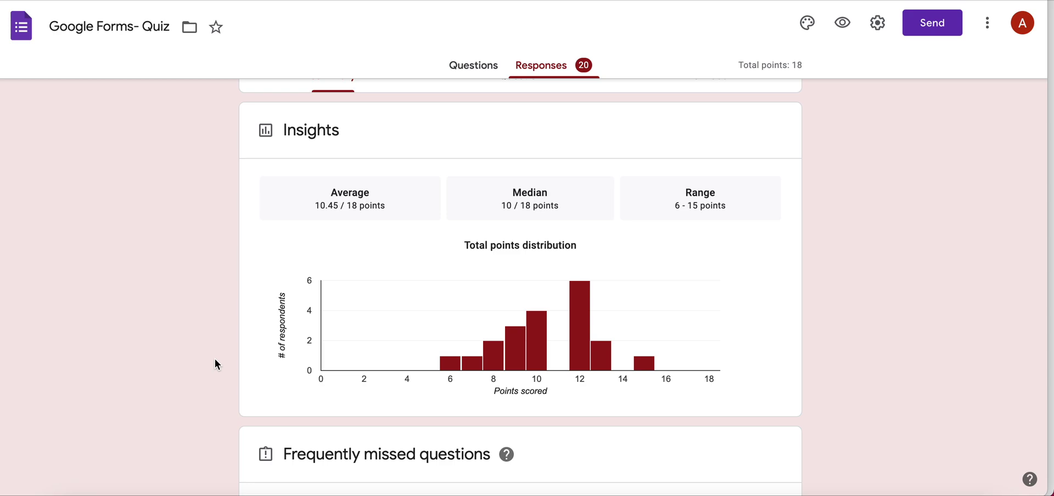
pyautogui.scroll(-1, 215, 359)
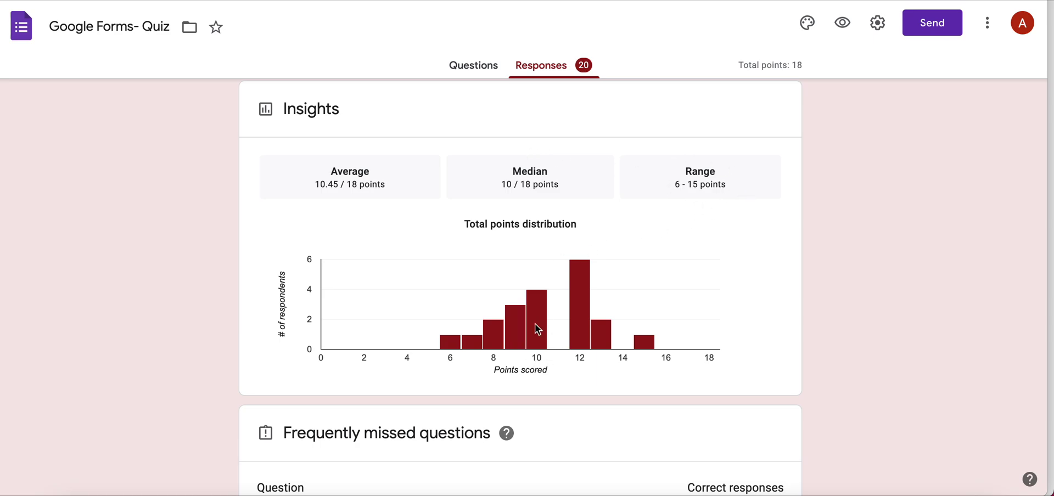
pyautogui.scroll(-3, 509, 379)
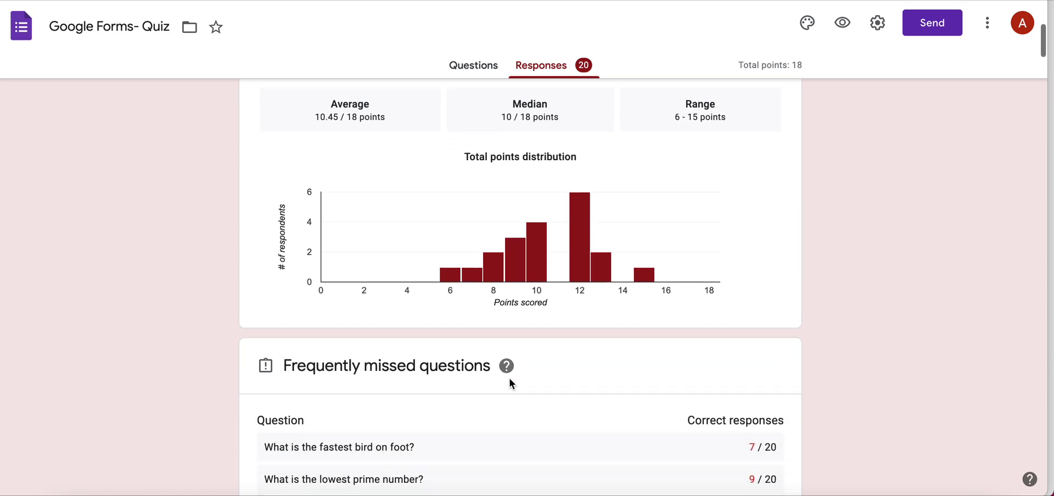
pyautogui.scroll(-4, 510, 379)
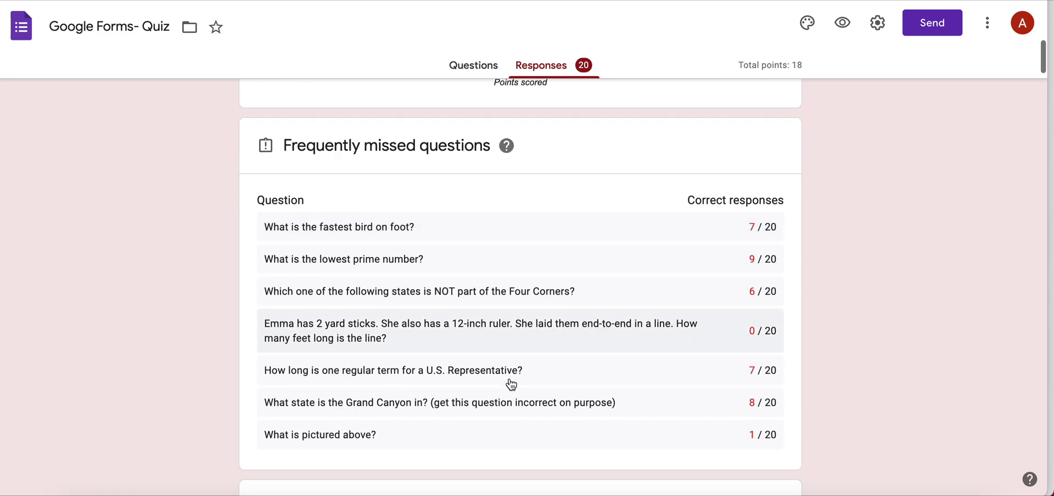
pyautogui.moveTo(507, 146)
# Browse the first per-question answer charts on the Summary, checking bar counts
pyautogui.scroll(4, 244, 254)
pyautogui.scroll(-5, 243, 254)
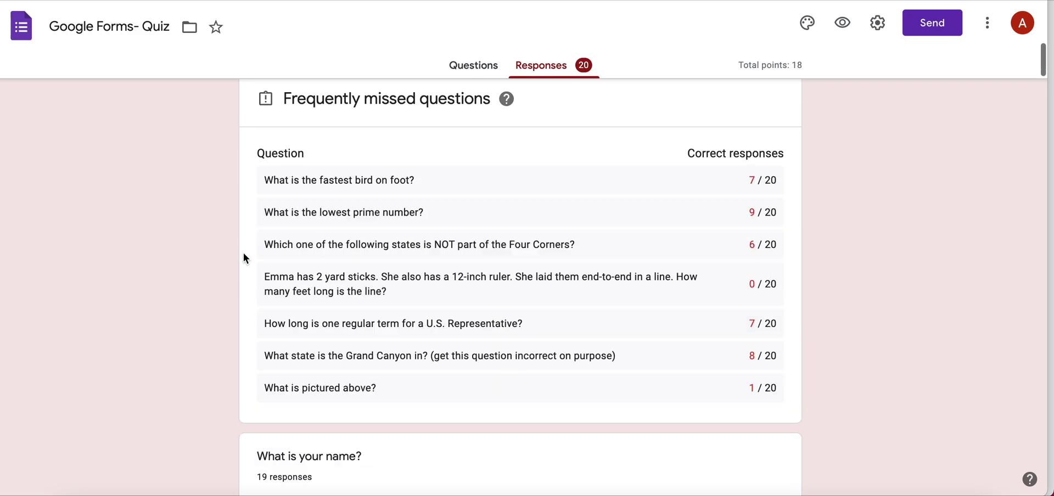
pyautogui.scroll(-10, 244, 254)
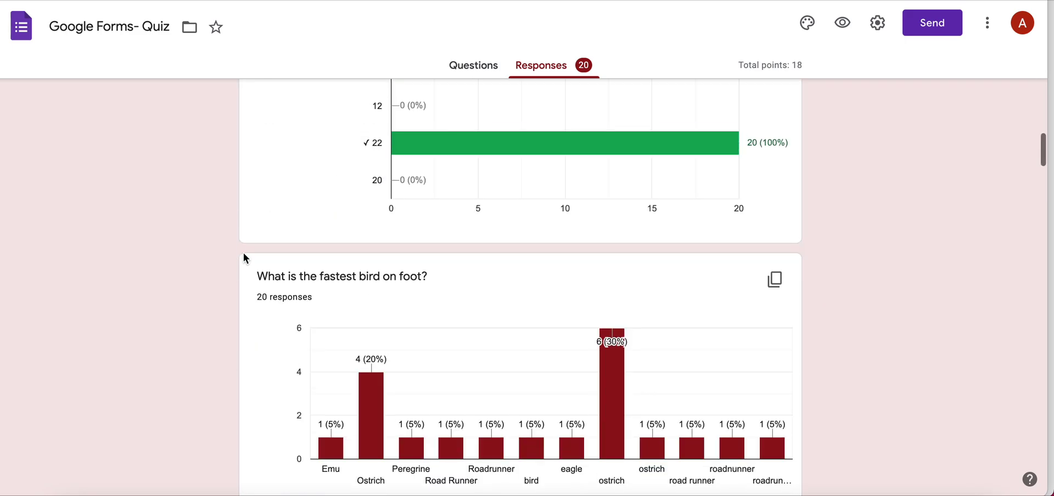
pyautogui.scroll(2, 244, 254)
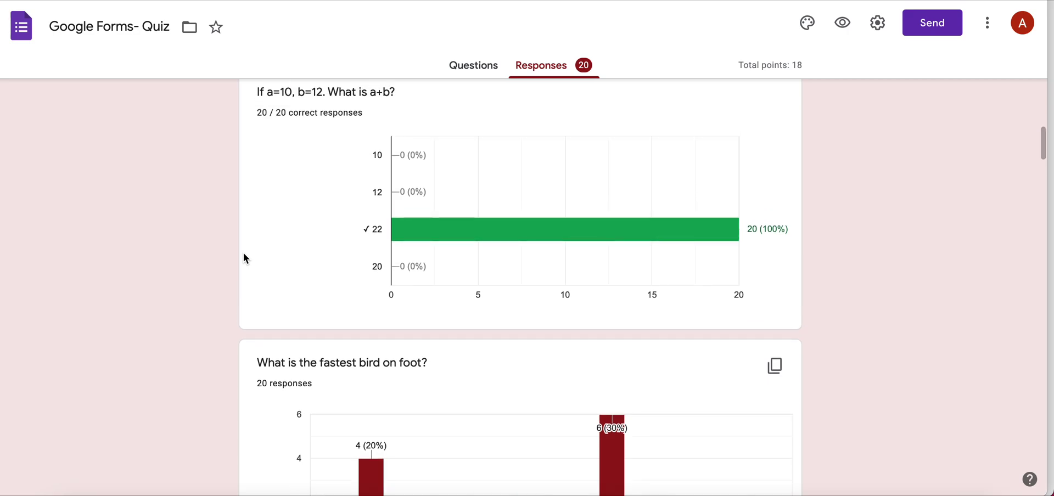
pyautogui.scroll(1, 243, 258)
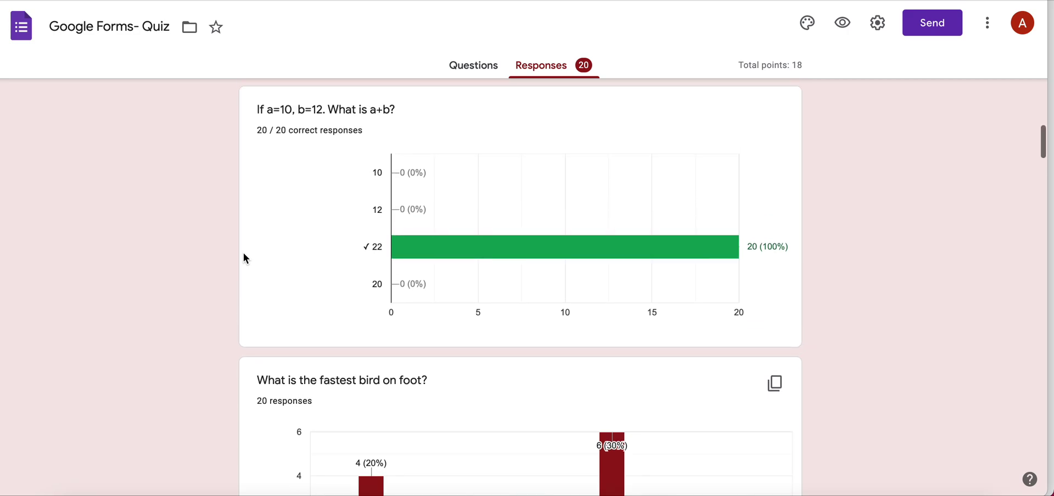
pyautogui.moveTo(433, 256)
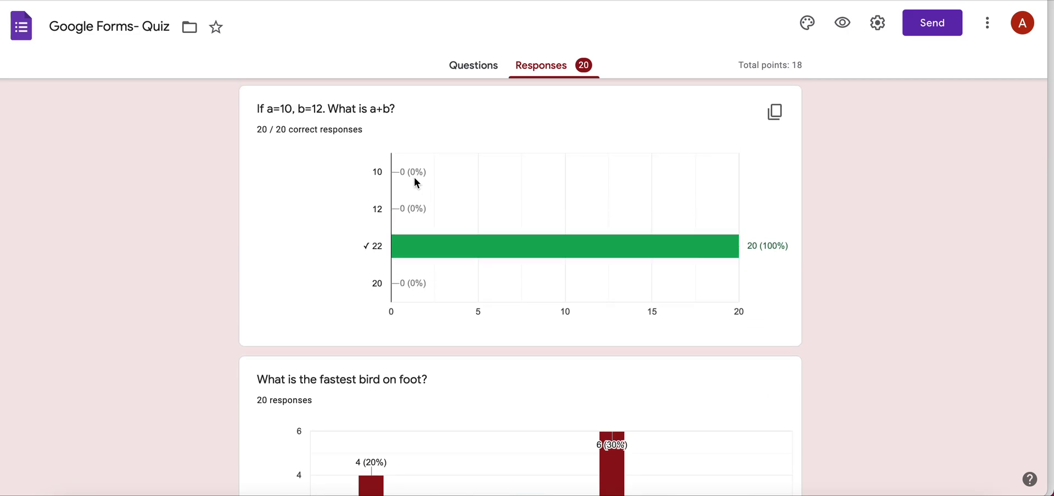
pyautogui.moveTo(409, 241)
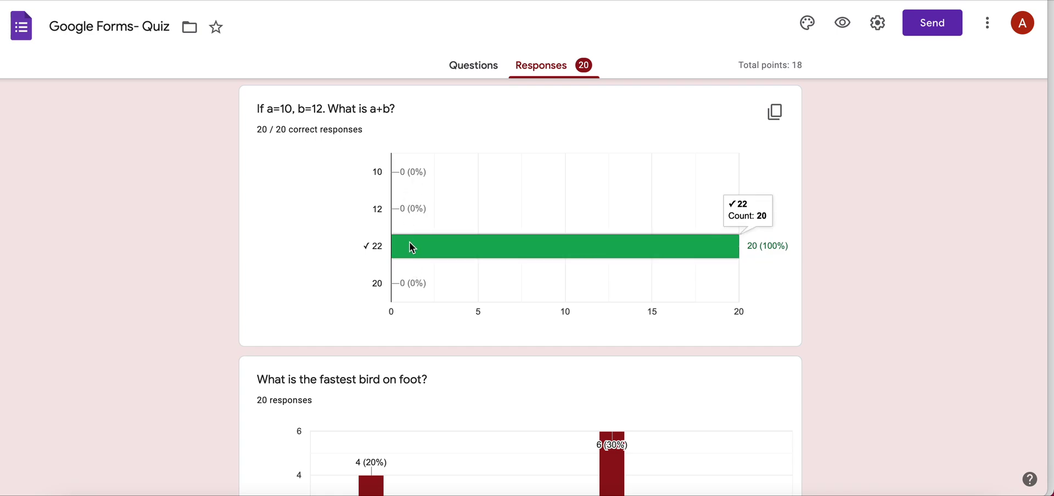
pyautogui.scroll(-3, 390, 322)
pyautogui.scroll(1, 391, 322)
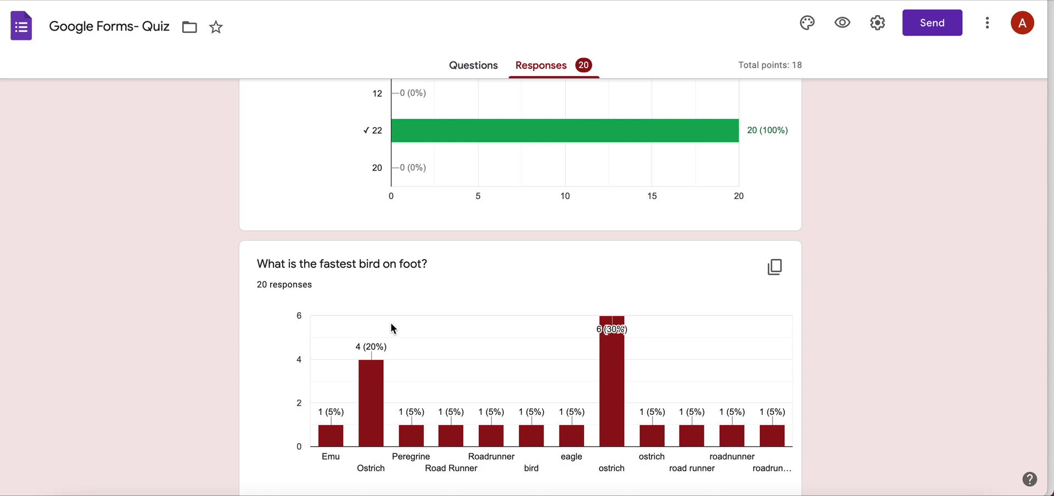
pyautogui.scroll(-2, 391, 324)
pyautogui.scroll(-1, 390, 328)
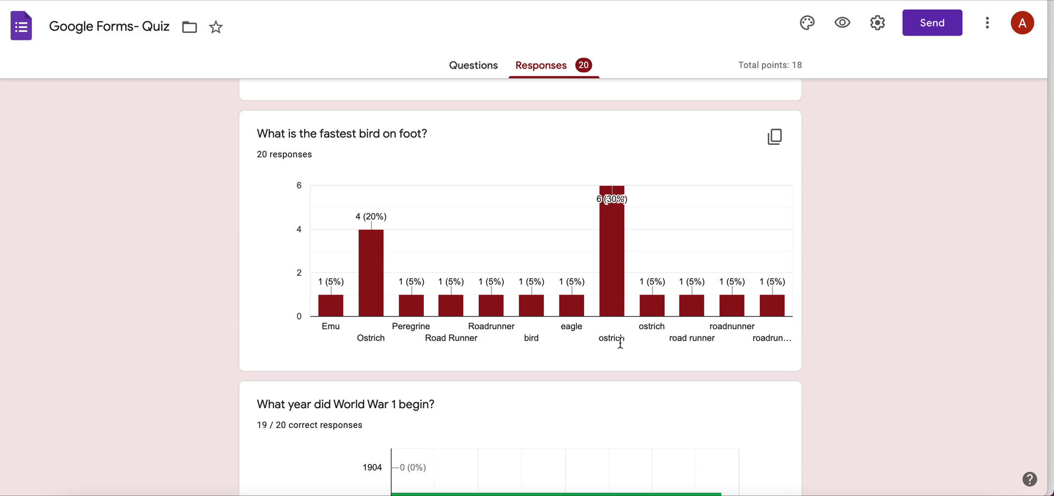
pyautogui.scroll(-3, 588, 374)
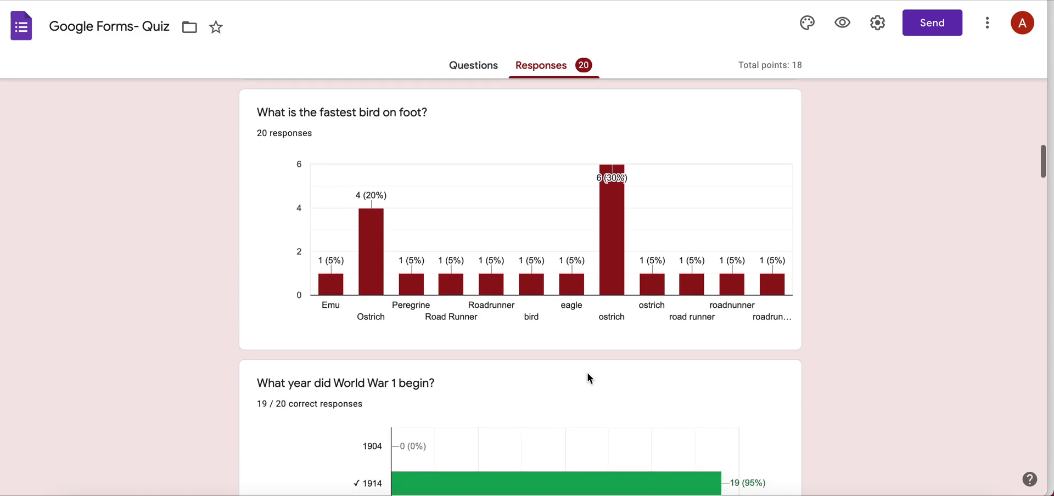
pyautogui.scroll(-2, 587, 378)
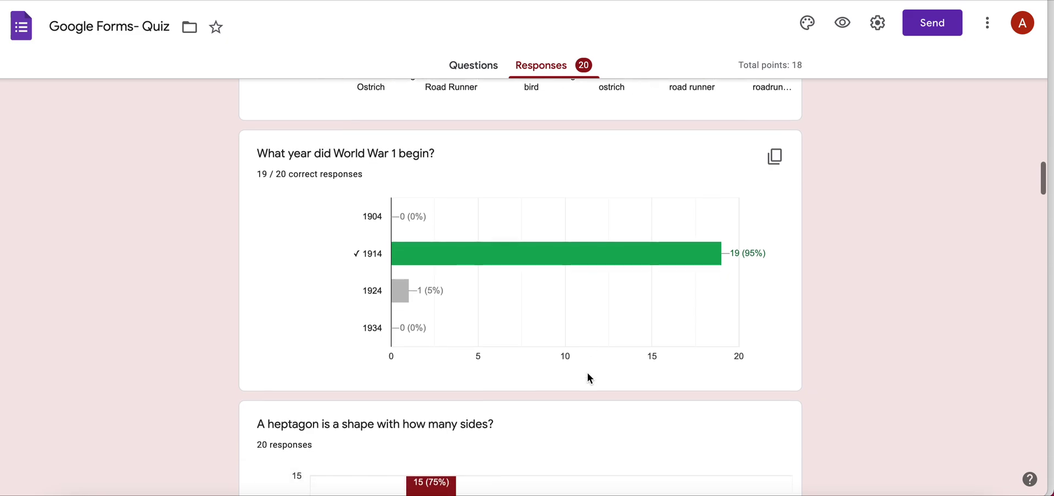
# Check counts on the remaining question charts, then scroll back toward the summary's top (20 responses)
pyautogui.moveTo(401, 276)
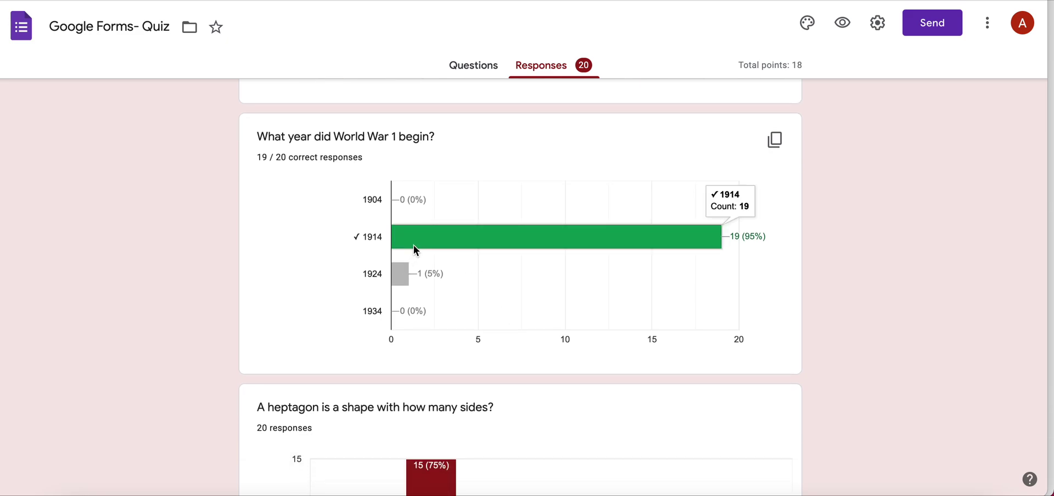
pyautogui.scroll(-4, 413, 244)
pyautogui.moveTo(525, 355)
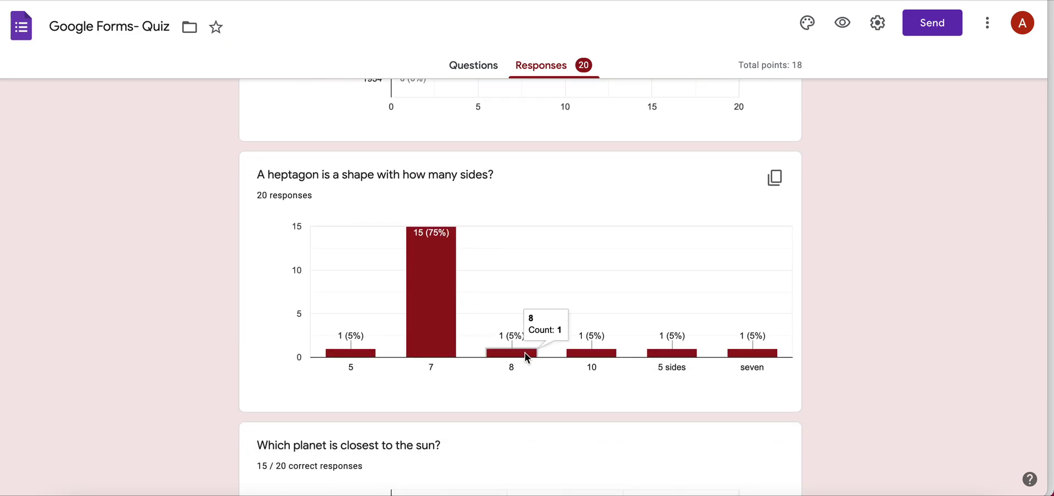
pyautogui.moveTo(616, 356)
pyautogui.scroll(-4, 616, 355)
pyautogui.scroll(-9, 616, 354)
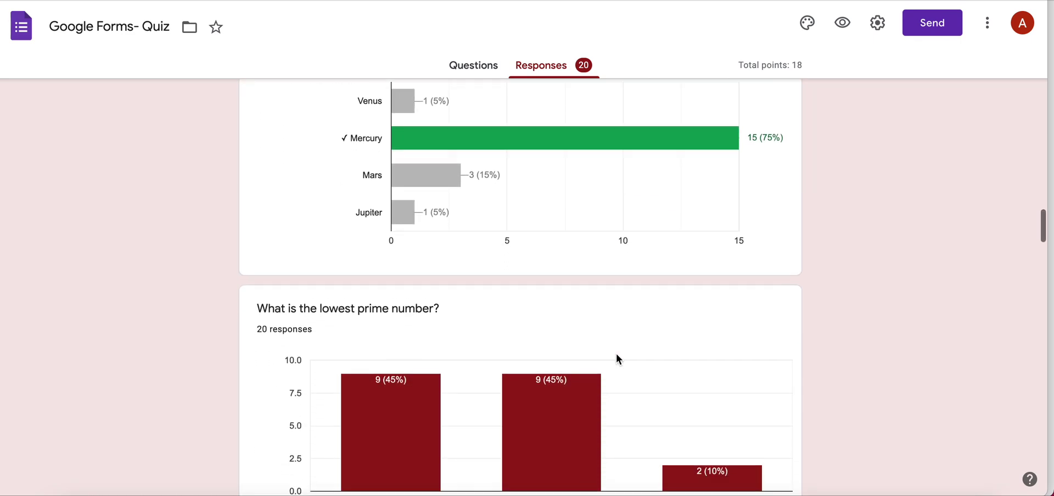
pyautogui.scroll(-11, 616, 359)
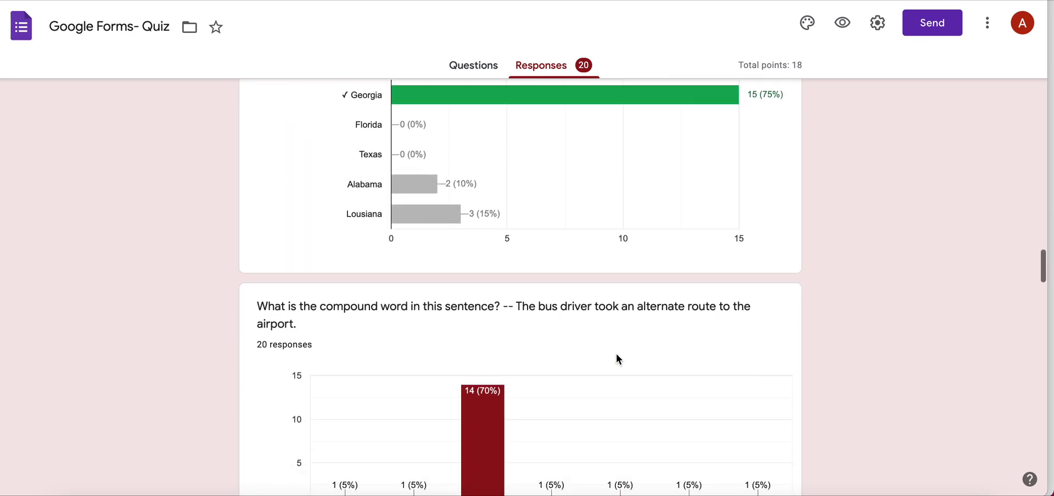
pyautogui.scroll(-15, 616, 359)
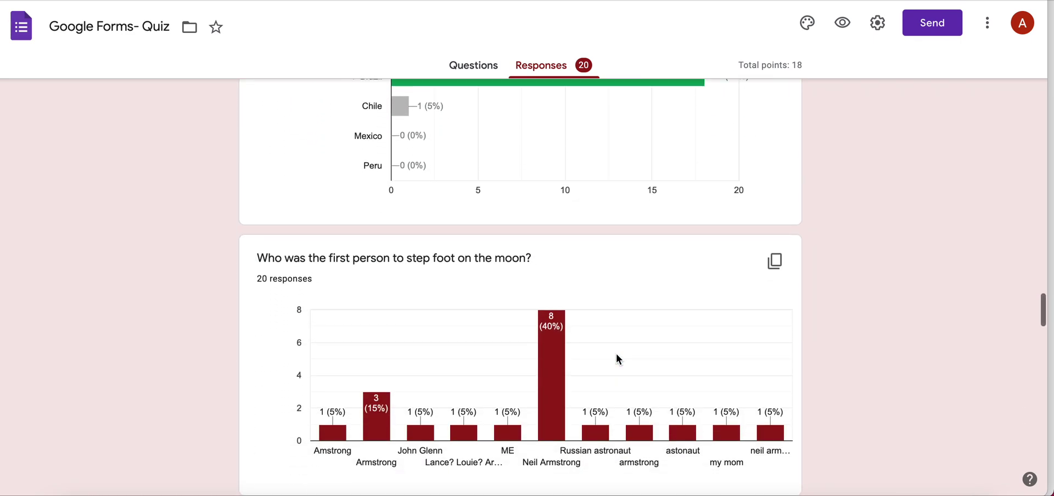
pyautogui.scroll(-16, 617, 360)
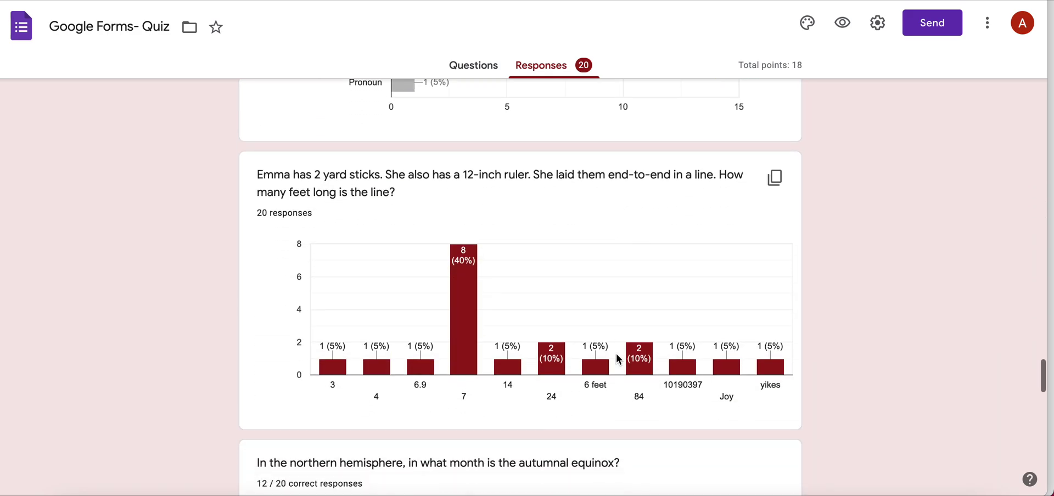
pyautogui.scroll(-12, 616, 359)
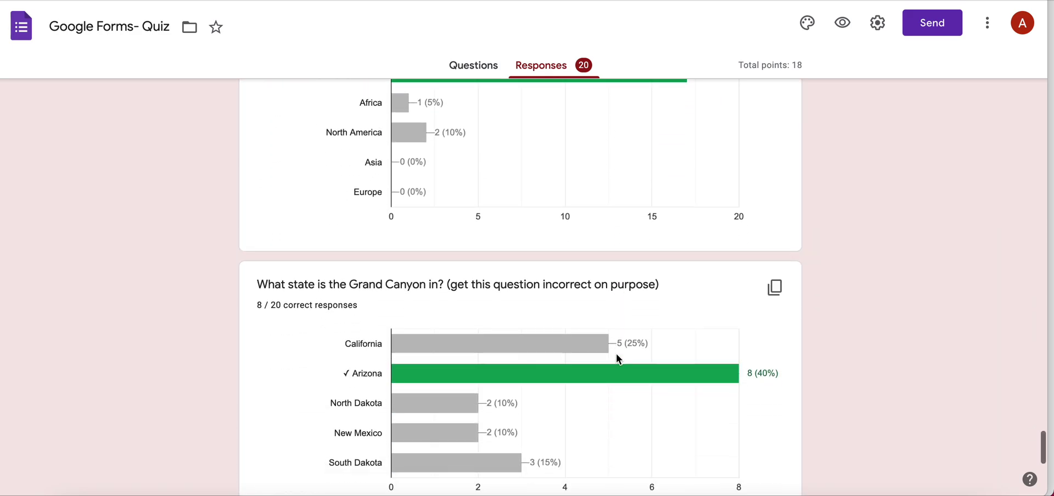
pyautogui.scroll(13, 616, 359)
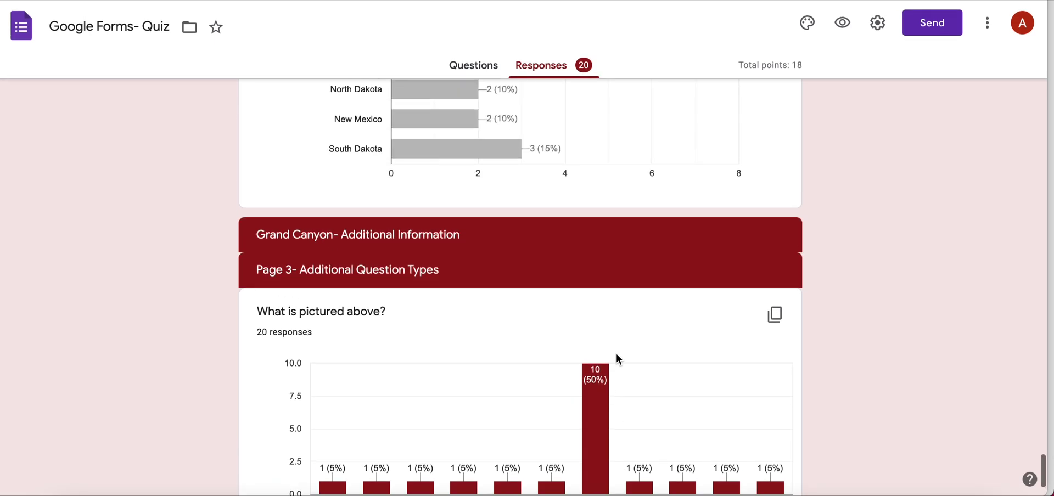
pyautogui.scroll(20, 616, 354)
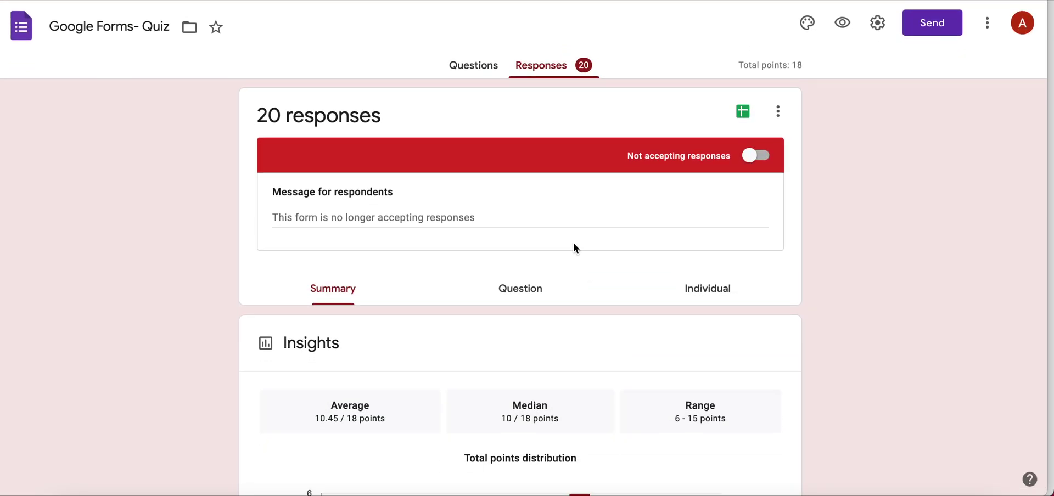
# Show responses question by question, starting at 'What is your name?', 1 of 20
pyautogui.click(519, 288)
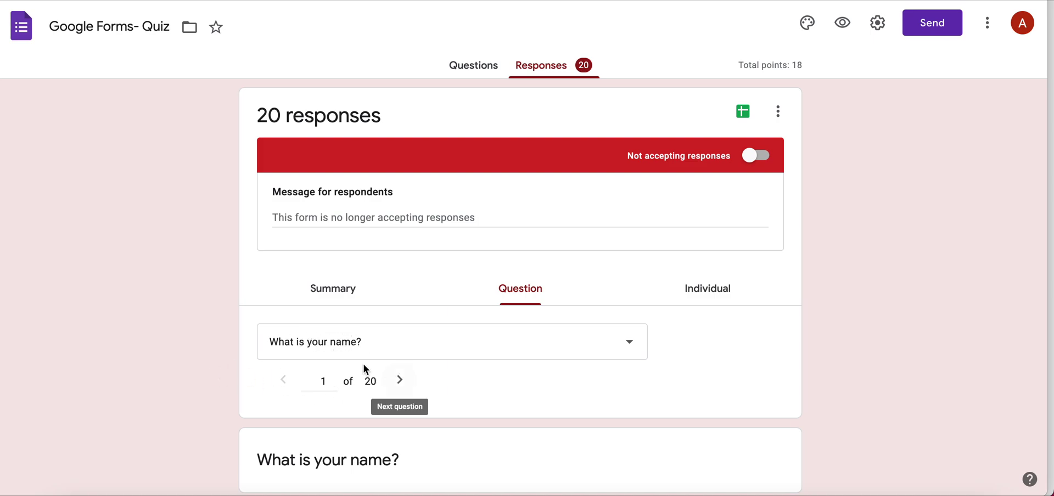
pyautogui.scroll(-1, 204, 371)
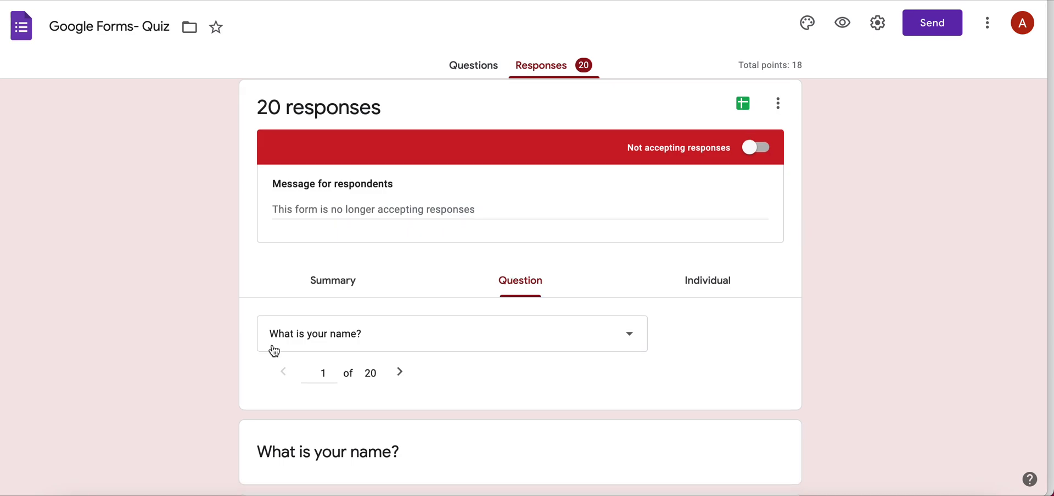
pyautogui.click(297, 346)
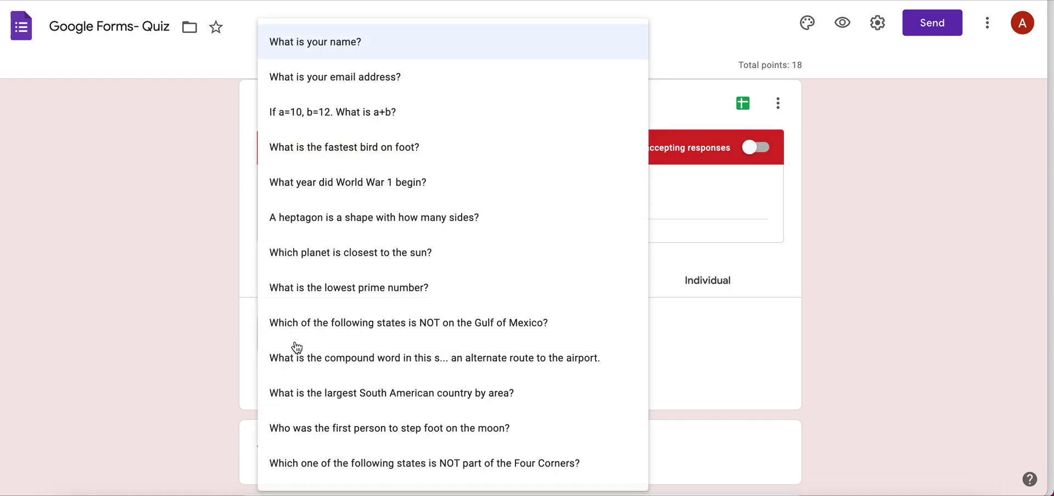
# Select 'What is the fastest bird on foot?' and review its answers, e.g. ostrich with 7 responses
pyautogui.click(302, 160)
pyautogui.scroll(-1, 225, 316)
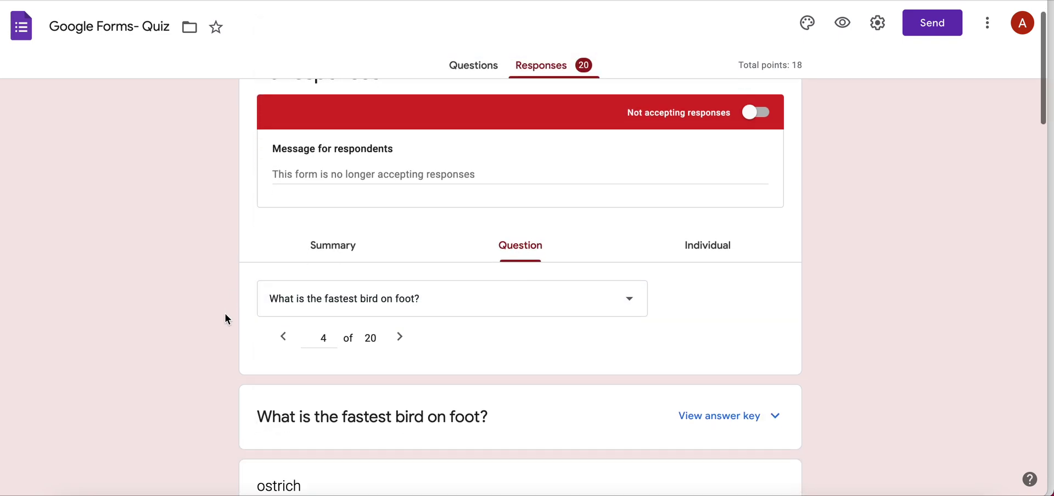
pyautogui.scroll(-2, 227, 318)
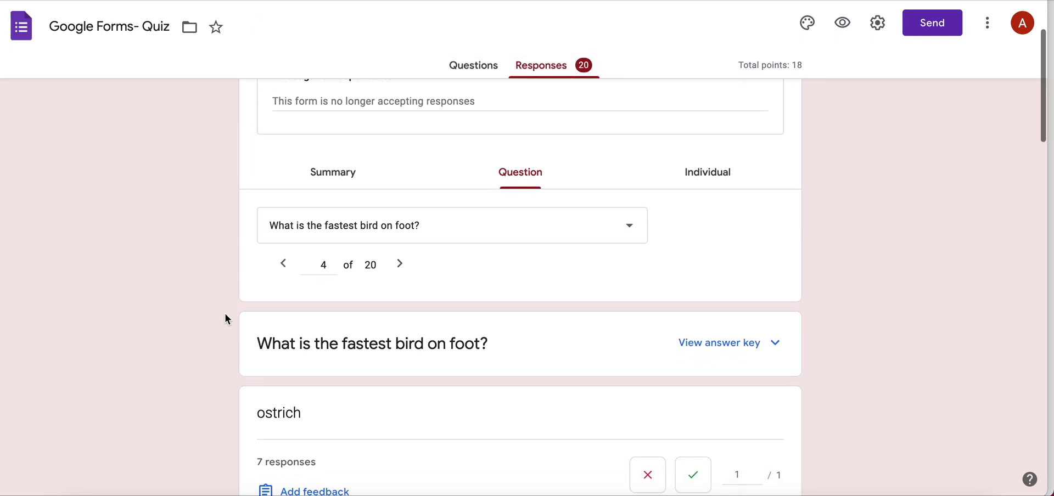
pyautogui.scroll(-2, 225, 315)
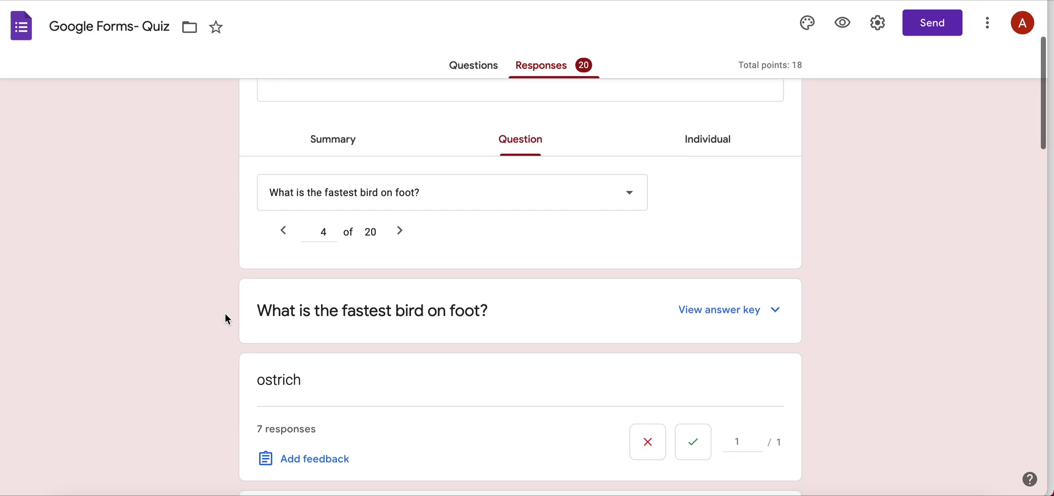
pyautogui.scroll(-1, 225, 313)
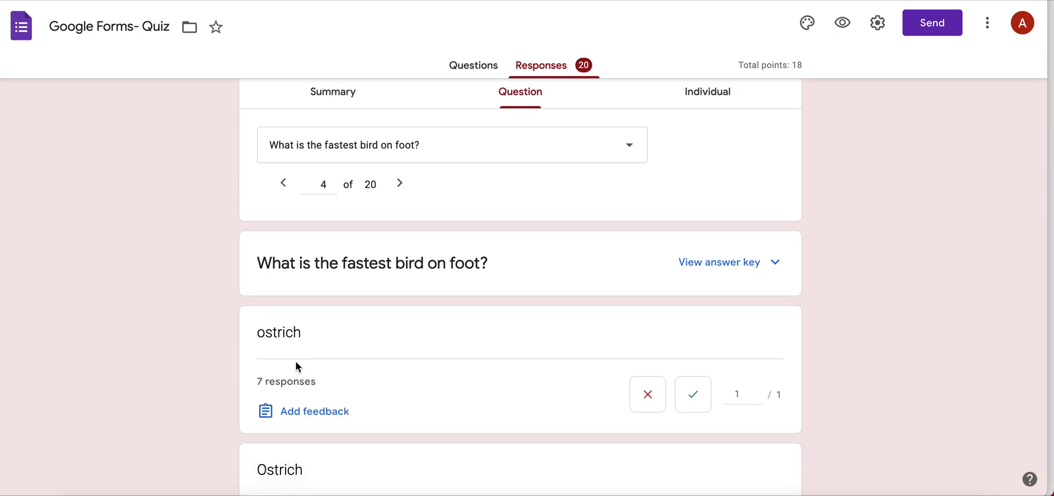
pyautogui.scroll(-4, 300, 366)
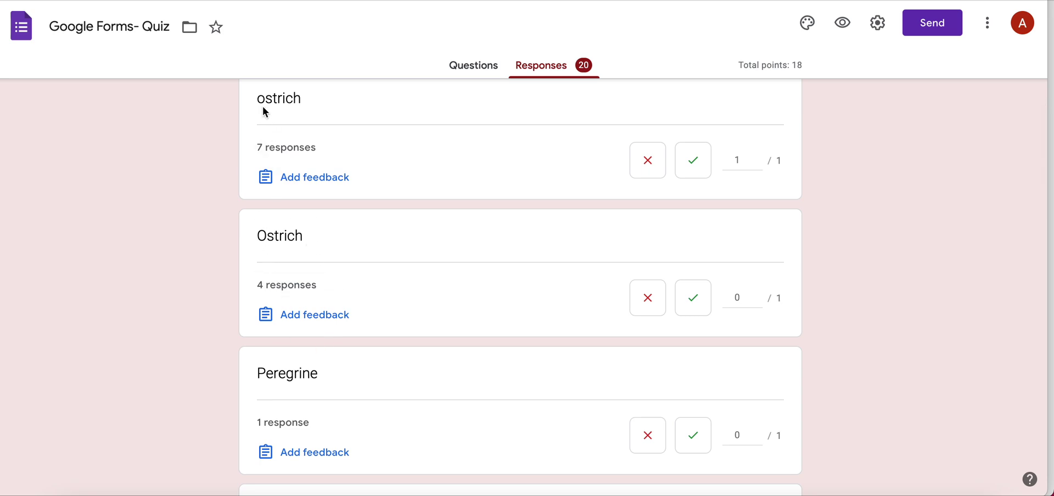
pyautogui.scroll(-1, 239, 351)
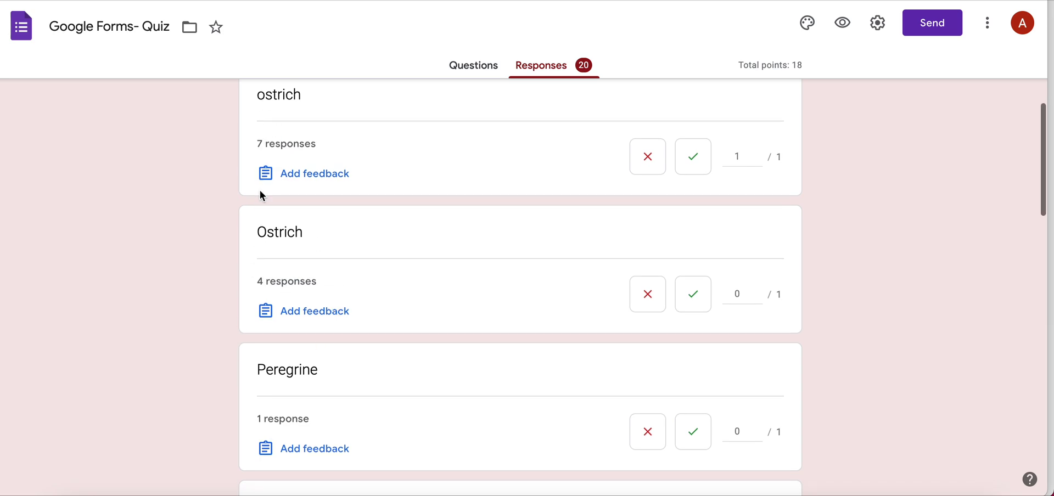
pyautogui.scroll(-1, 227, 346)
pyautogui.scroll(-5, 224, 346)
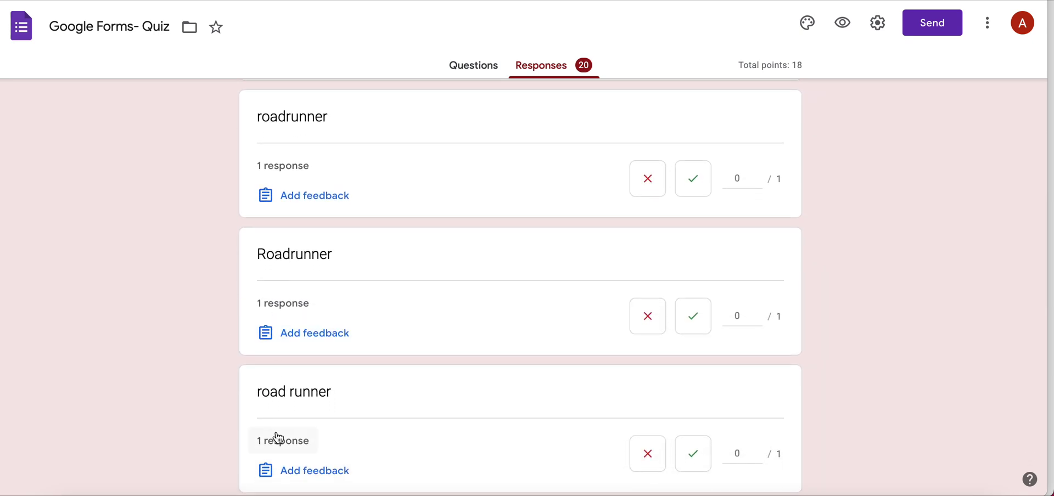
pyautogui.scroll(-2, 275, 438)
pyautogui.scroll(-2, 277, 438)
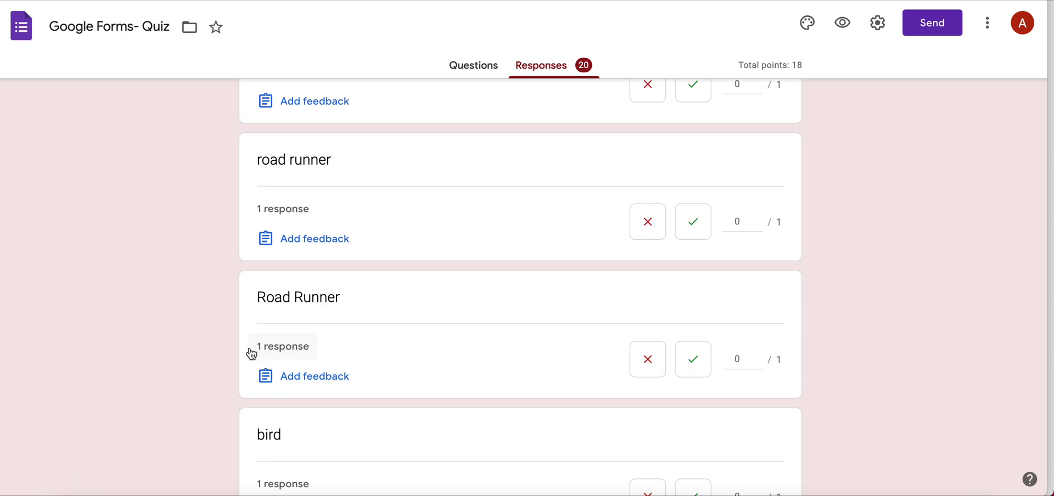
pyautogui.scroll(-5, 251, 353)
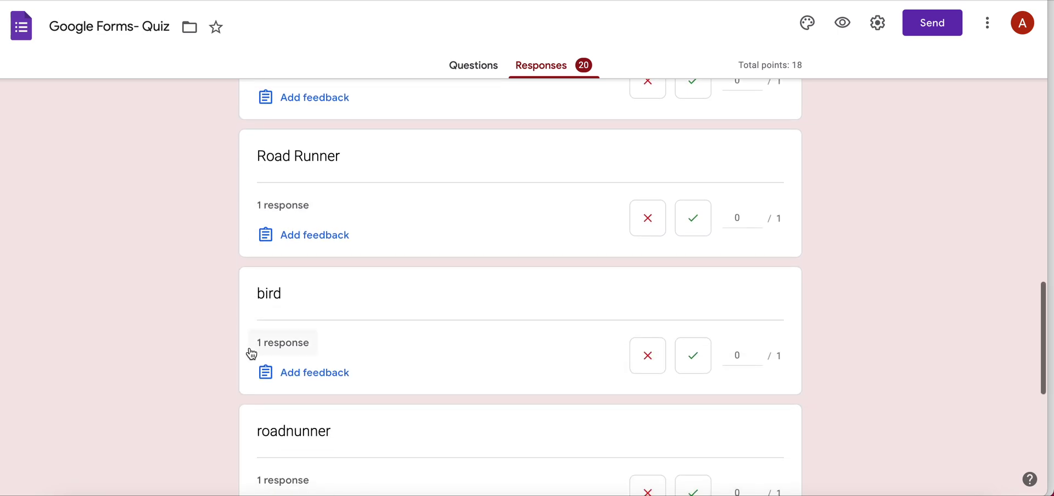
pyautogui.scroll(20, 250, 351)
# Select 'What is the largest South American country by area?' and review Brazil 18, Argentina 1, Chile 1
pyautogui.click(341, 336)
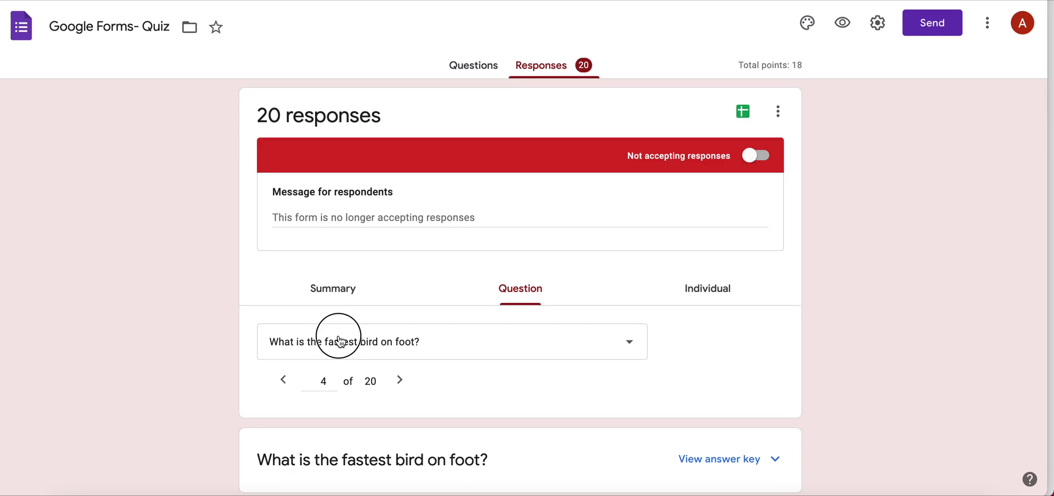
pyautogui.click(346, 391)
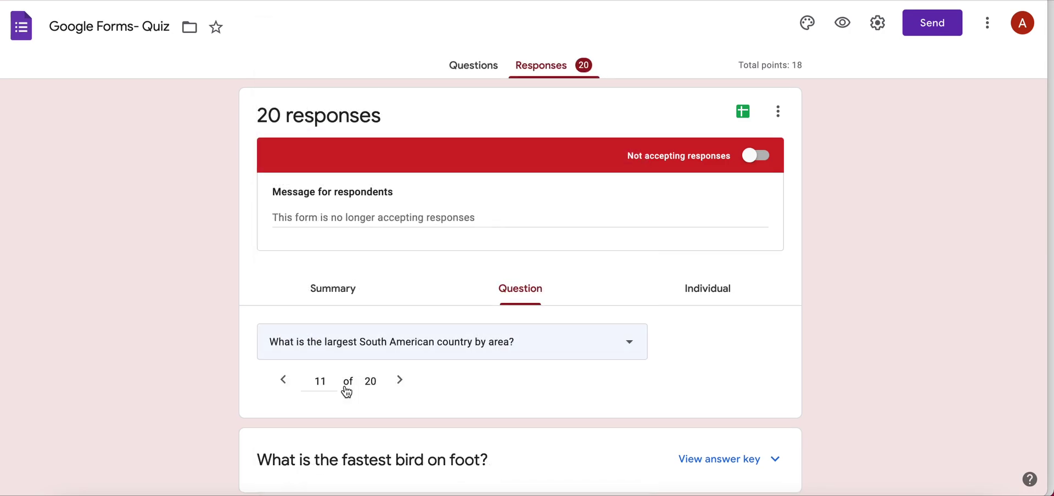
pyautogui.scroll(-6, 233, 391)
pyautogui.scroll(-1, 233, 391)
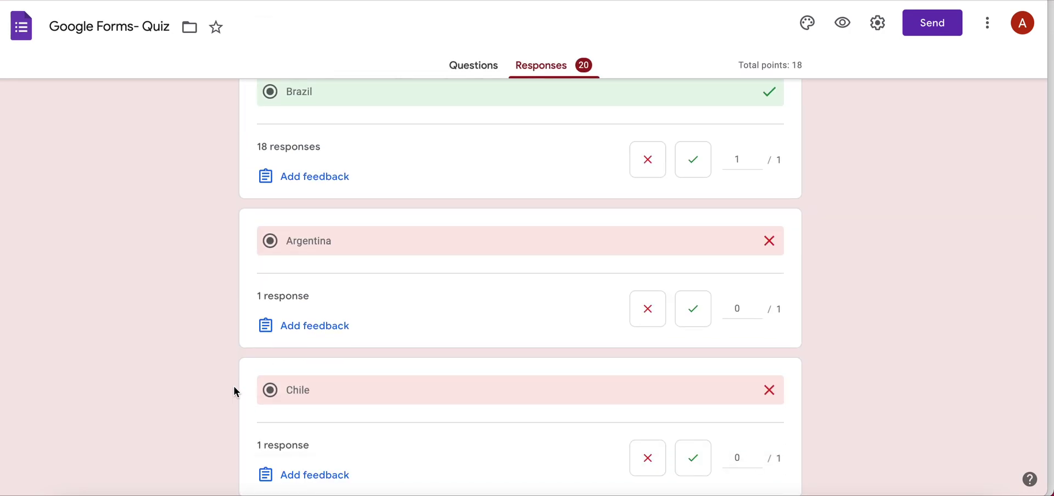
pyautogui.scroll(1, 233, 391)
pyautogui.scroll(1, 316, 160)
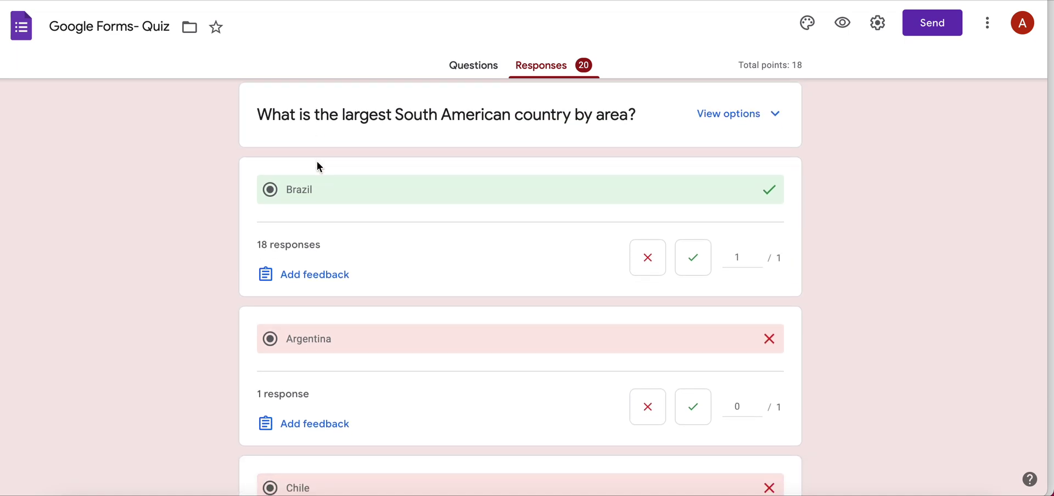
pyautogui.scroll(-1, 317, 164)
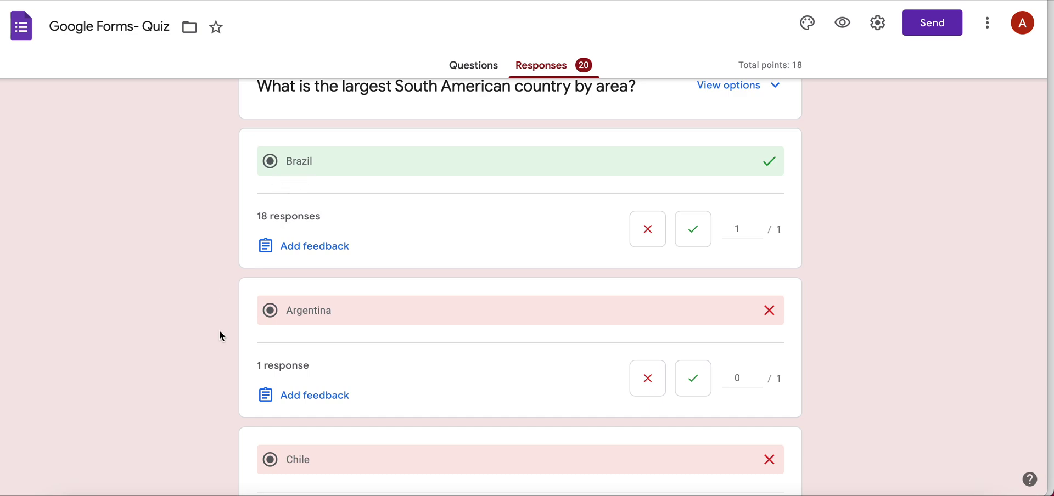
pyautogui.scroll(-2, 219, 331)
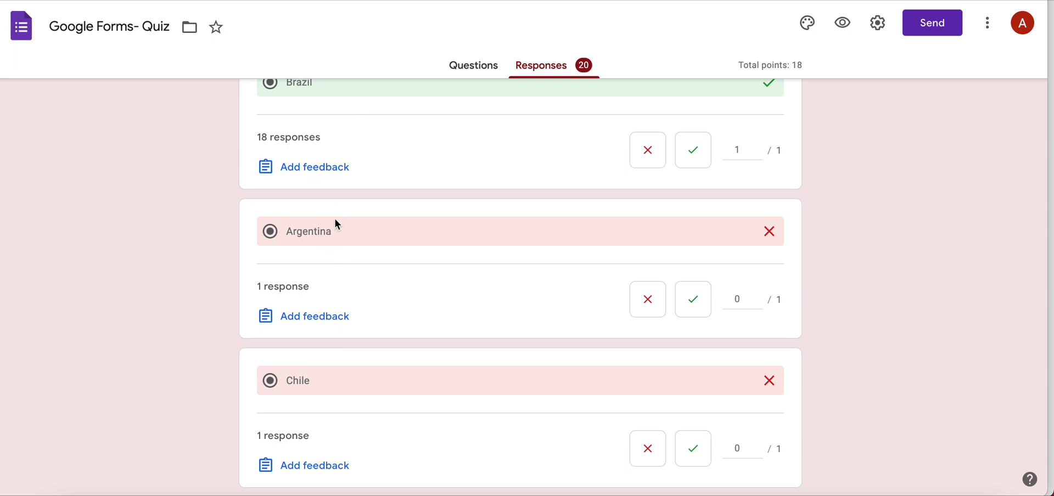
pyautogui.scroll(-2, 334, 219)
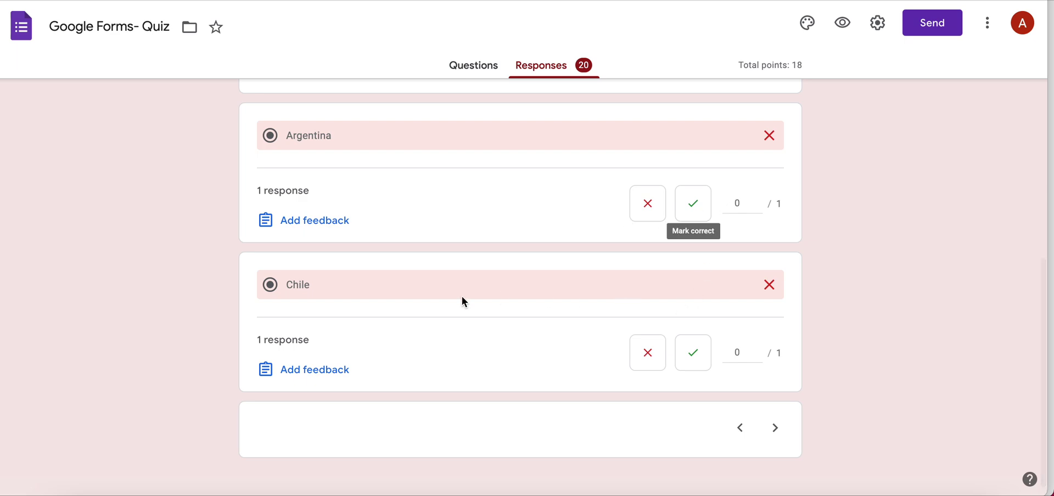
pyautogui.scroll(1, 285, 344)
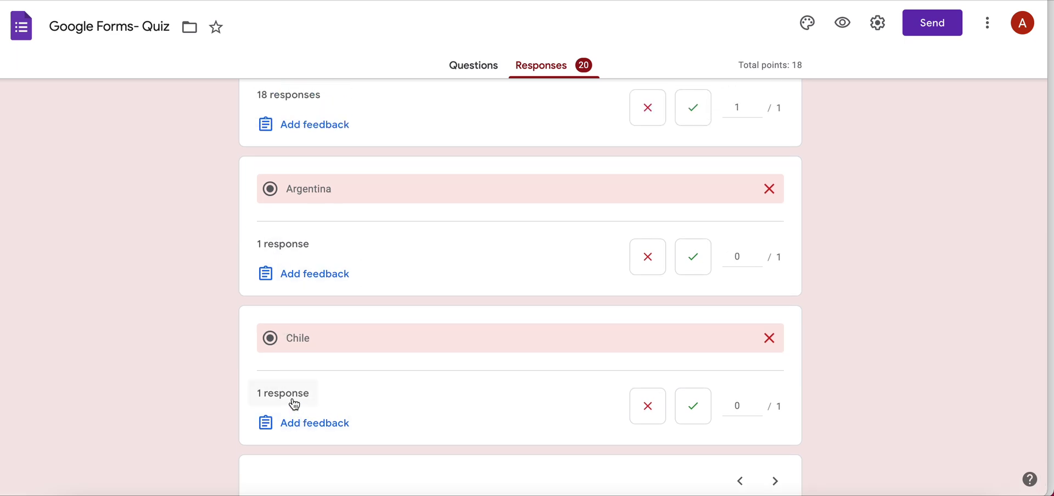
pyautogui.scroll(5, 288, 183)
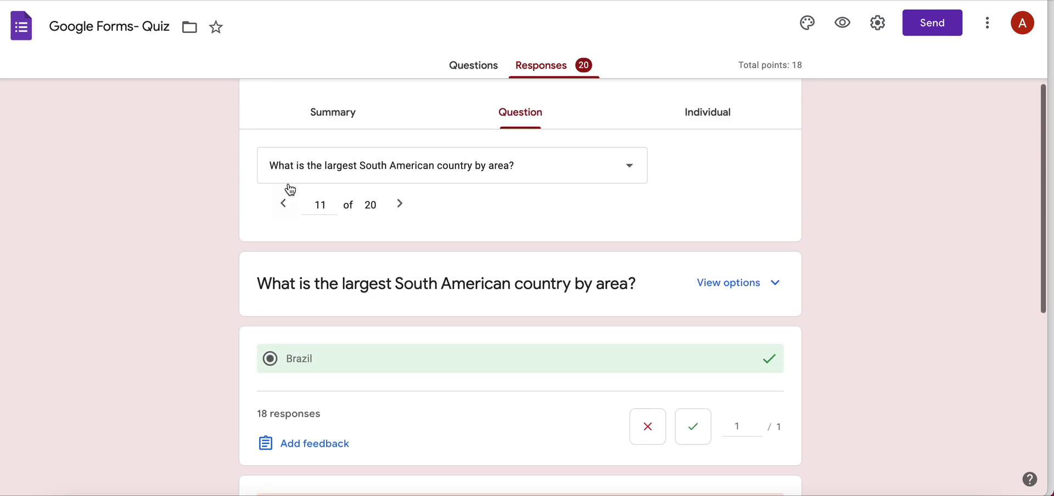
# Review individual response 1 of 20 (12 of 18 points), then advance to response 2
pyautogui.click(724, 287)
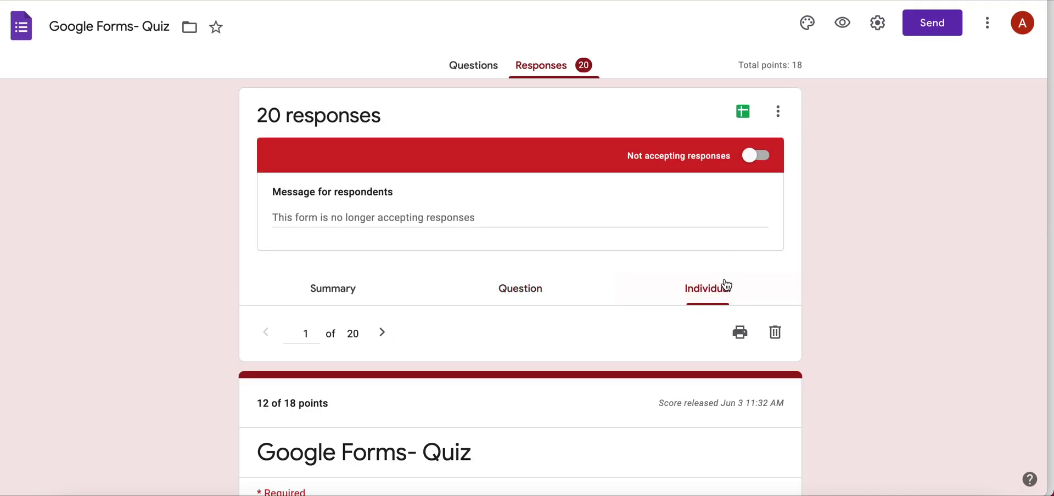
pyautogui.scroll(-2, 837, 317)
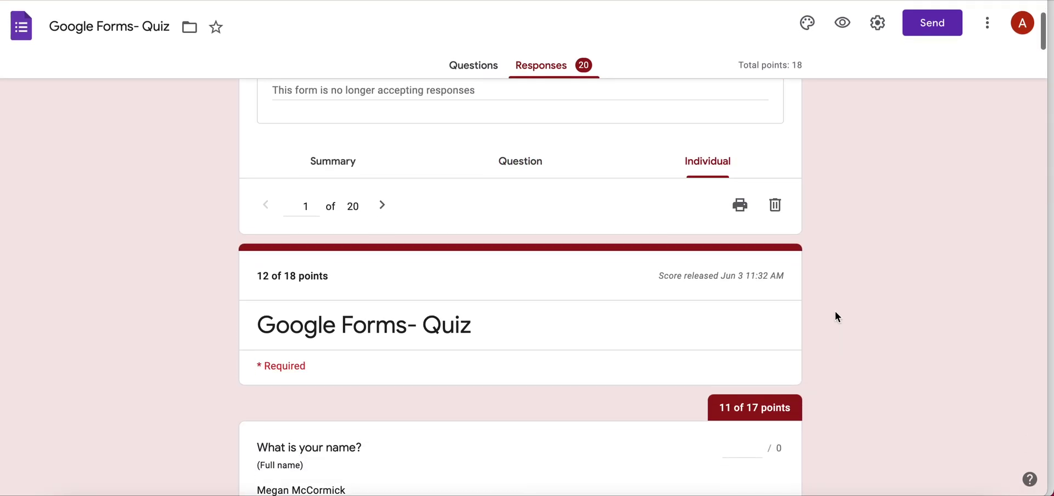
pyautogui.scroll(1, 835, 312)
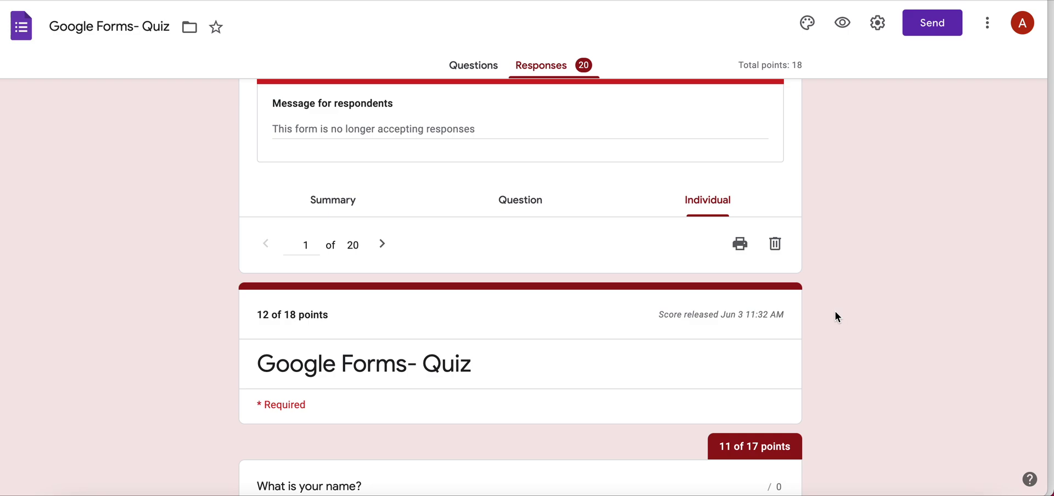
pyautogui.scroll(1, 835, 313)
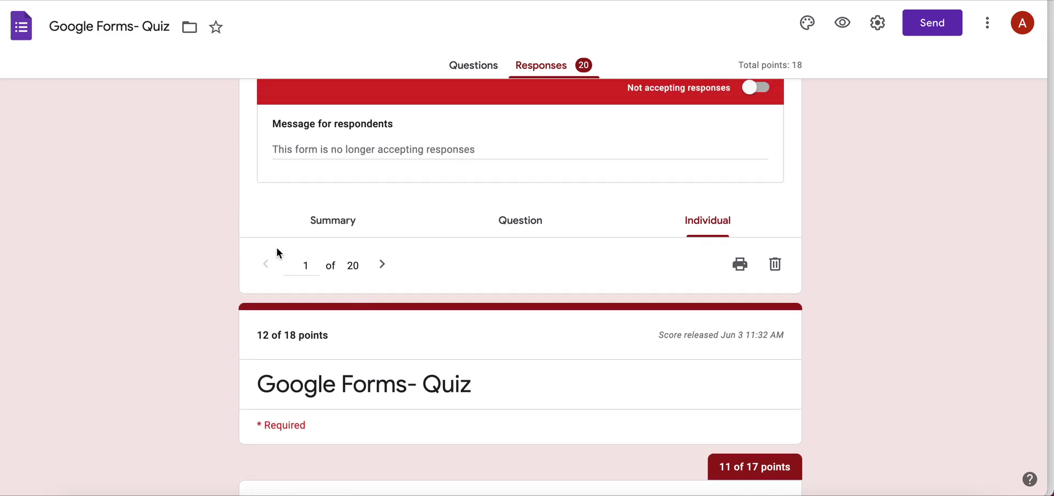
pyautogui.click(383, 268)
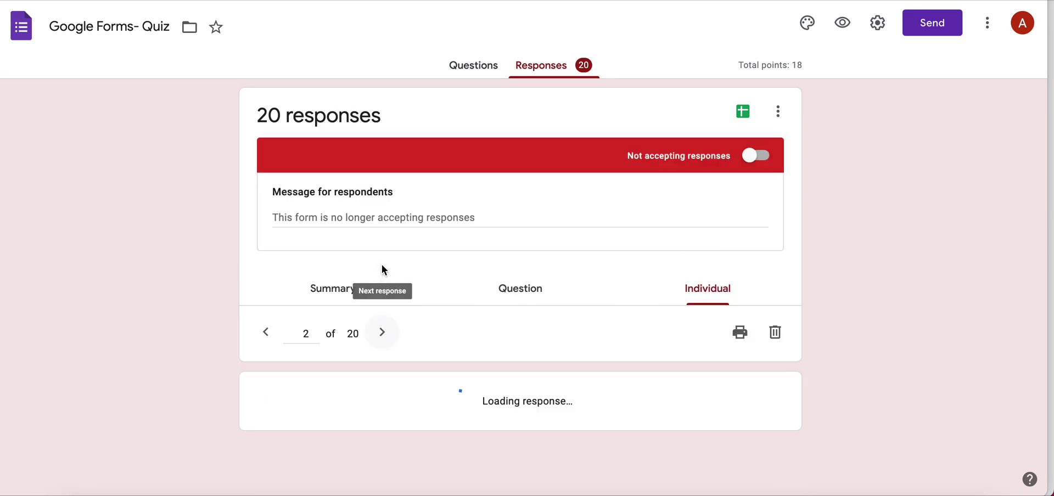
# Advance through the individual submissions to response 6 of 20, scored 6 of 18 points
pyautogui.click(384, 336)
pyautogui.click(384, 336)
pyautogui.click(384, 336)
pyautogui.click(385, 337)
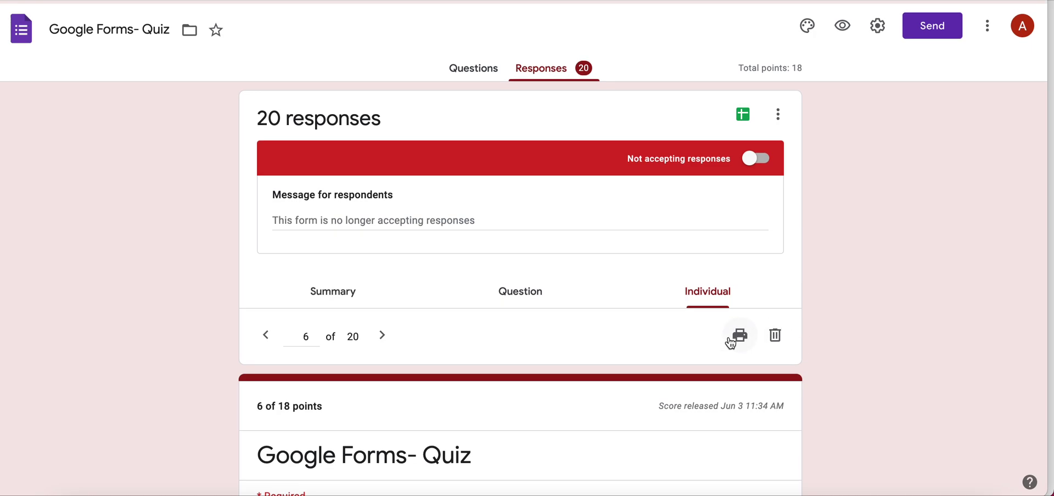
pyautogui.click(747, 117)
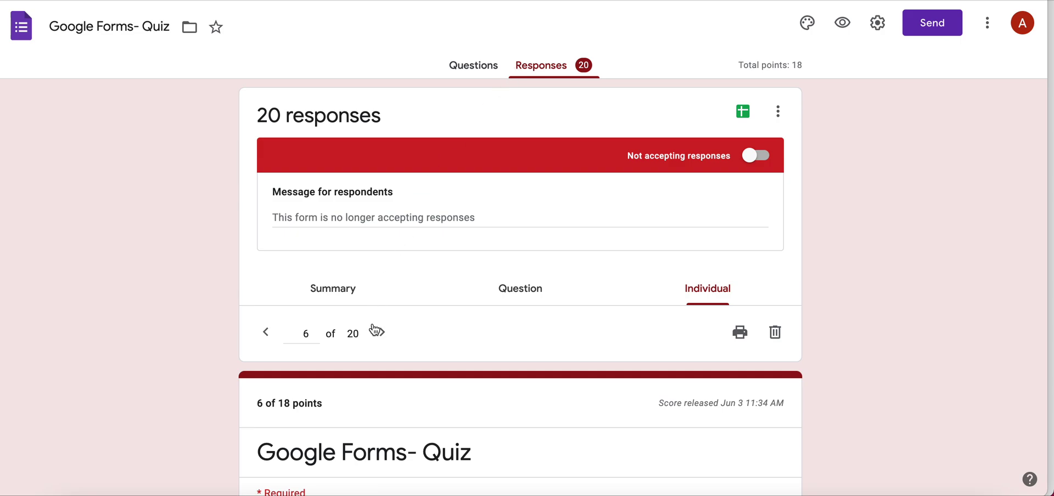
# Go back to Summary and scroll to the insights and total points distribution chart
pyautogui.click(341, 297)
pyautogui.scroll(-1, 226, 365)
pyautogui.scroll(-3, 226, 364)
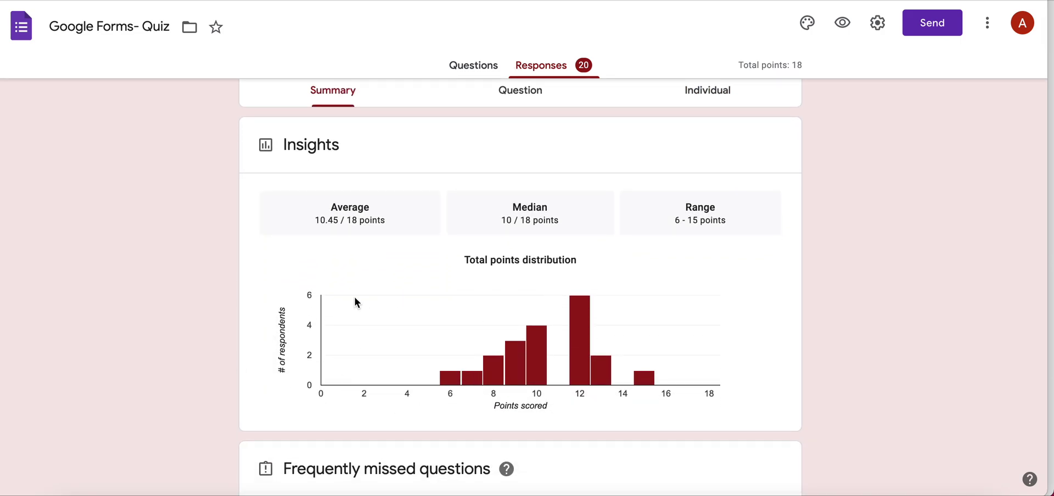